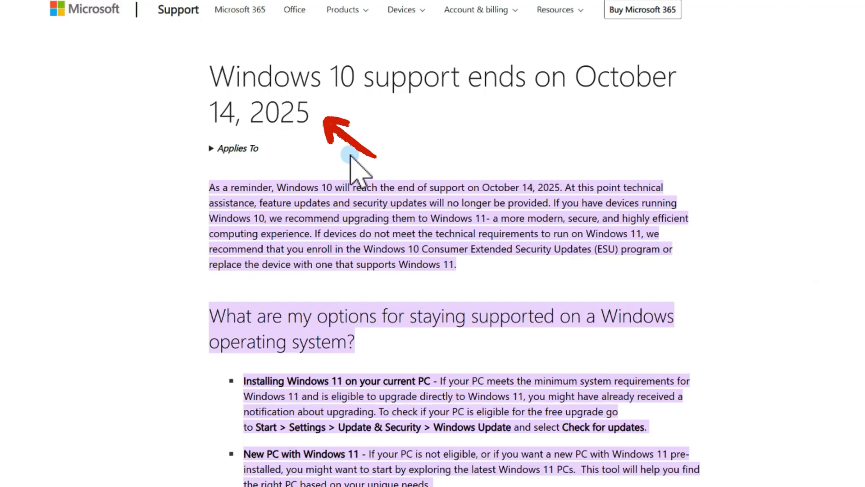
# Highlight the October 14, 2025 end-of-support date in the Windows 10 article.
pyautogui.moveTo(363, 80); pyautogui.dragTo(393, 111)
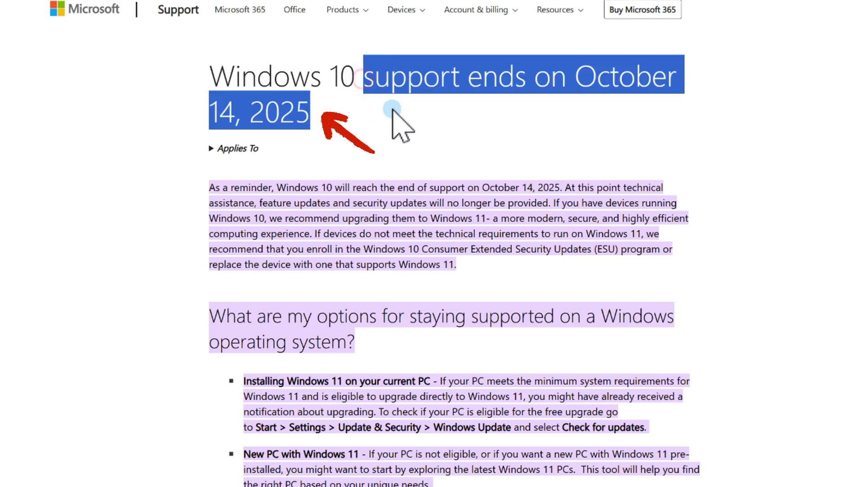
pyautogui.click(520, 131)
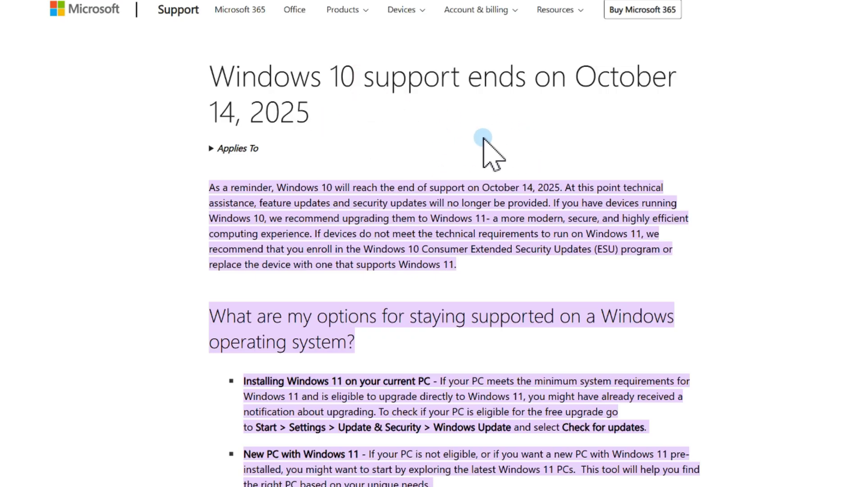
pyautogui.scroll(-6, 483, 164)
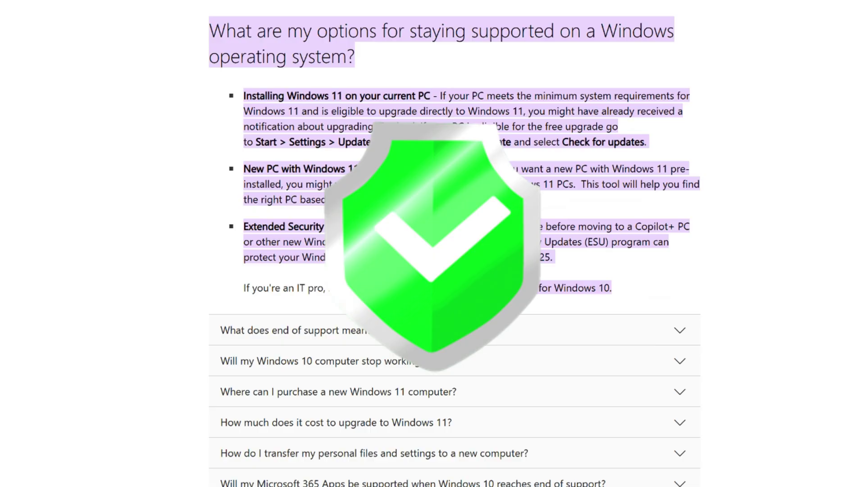
pyautogui.scroll(6, 489, 181)
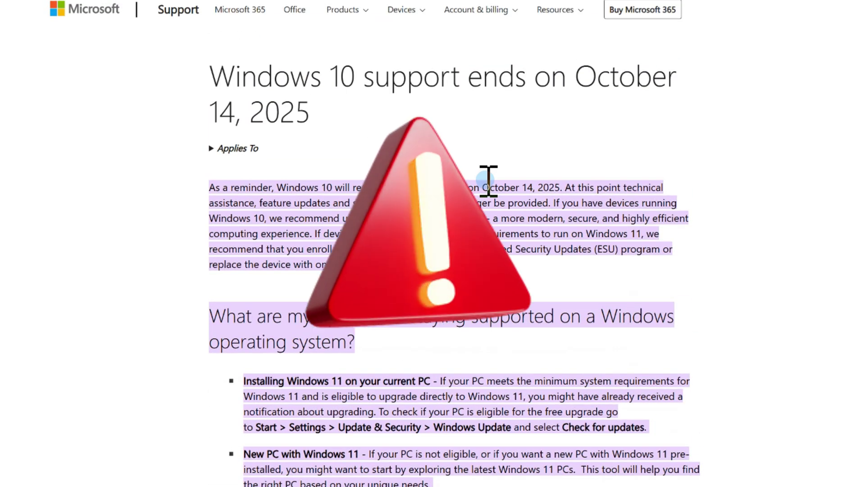
# Highlight the 'Installing Windows 11 on your current PC' and 'New PC with Windows 11' options.
pyautogui.moveTo(244, 381); pyautogui.dragTo(394, 381)
pyautogui.moveTo(346, 150); pyautogui.dragTo(413, 150)
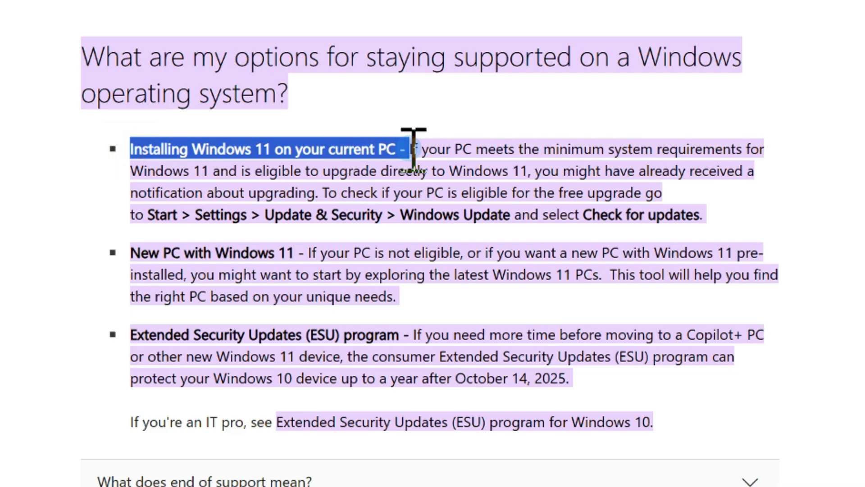
pyautogui.moveTo(130, 252); pyautogui.dragTo(299, 260)
pyautogui.click(458, 297)
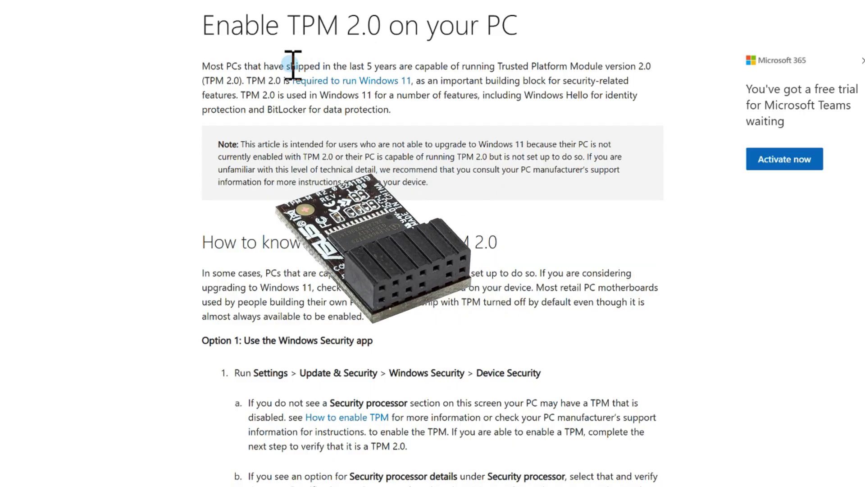
# Highlight the TPM 2.0 capability sentence and the Secure Boot explanation paragraph.
pyautogui.moveTo(287, 66); pyautogui.dragTo(664, 63)
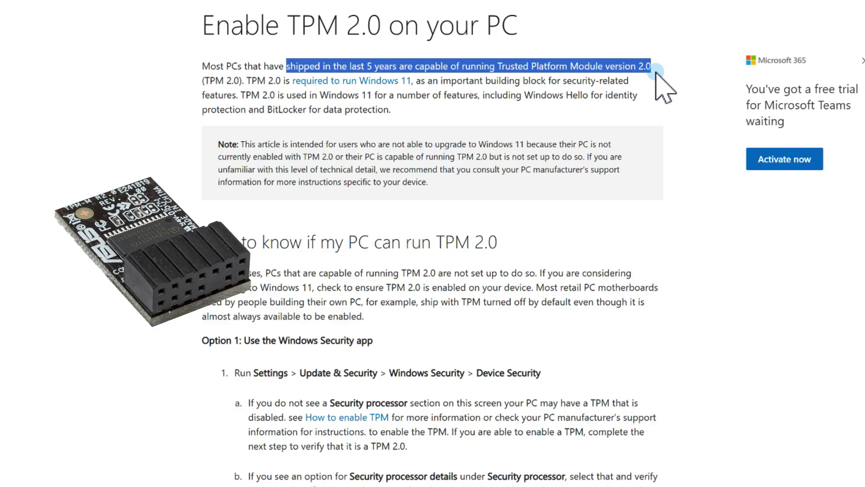
pyautogui.click(456, 81)
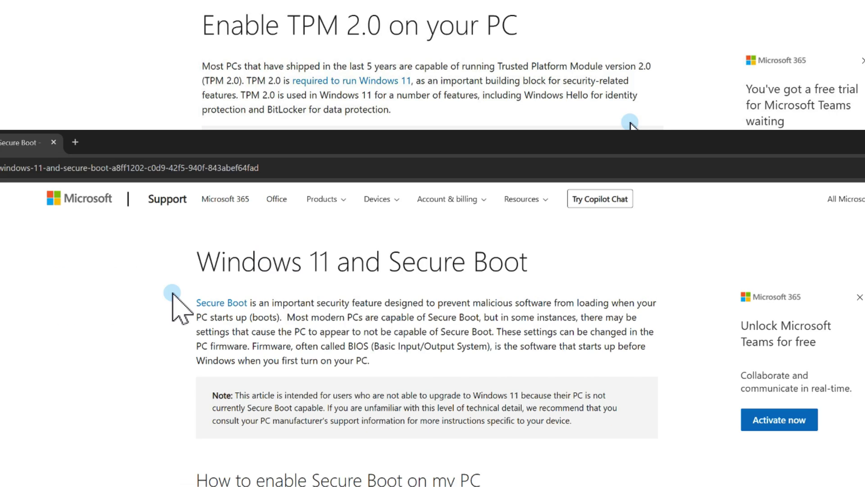
pyautogui.moveTo(171, 298); pyautogui.dragTo(286, 318)
pyautogui.click(347, 327)
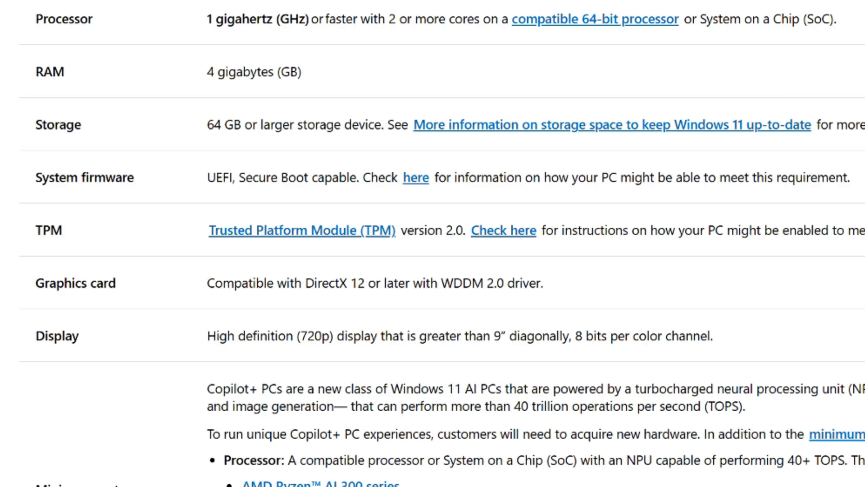
pyautogui.click(16, 469)
pyautogui.click(23, 392)
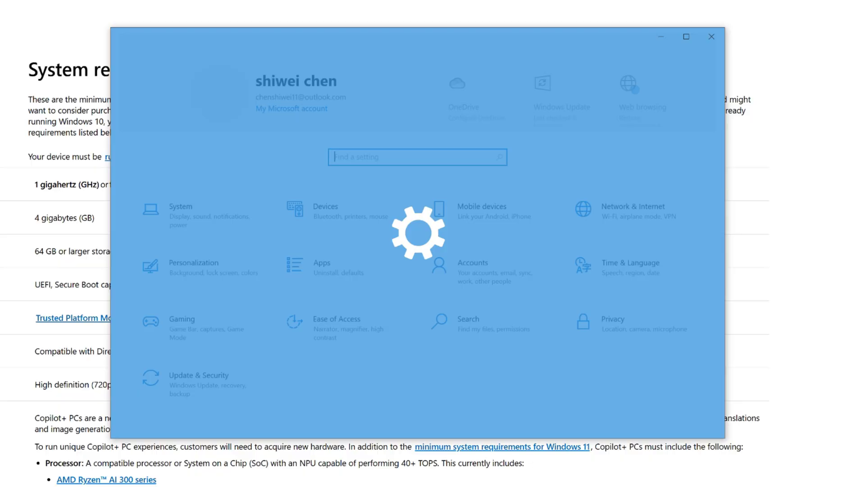
pyautogui.click(194, 216)
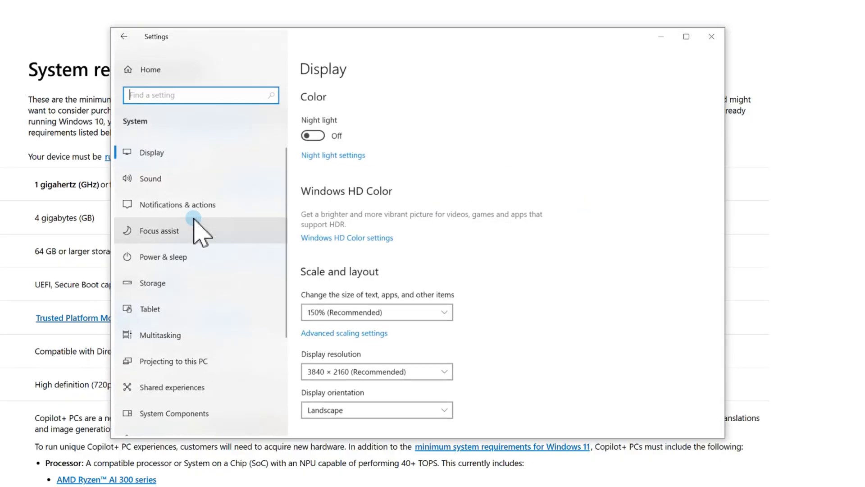
pyautogui.scroll(-3, 208, 232)
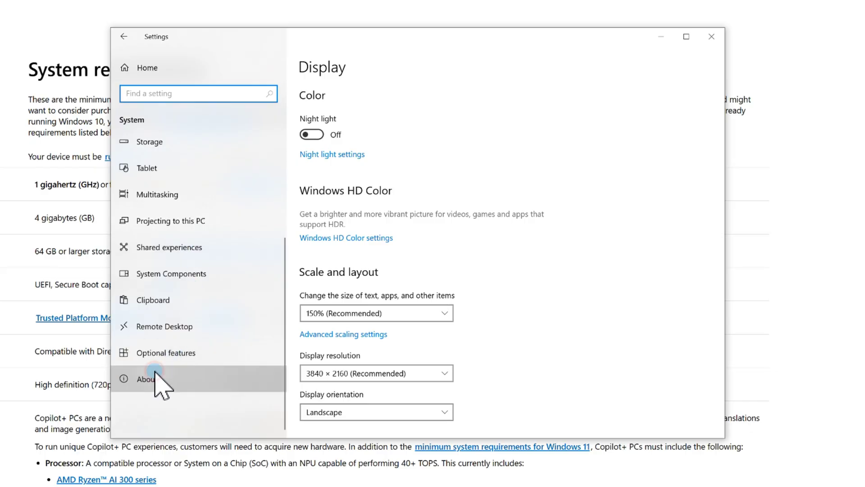
pyautogui.click(156, 379)
pyautogui.scroll(-5, 430, 277)
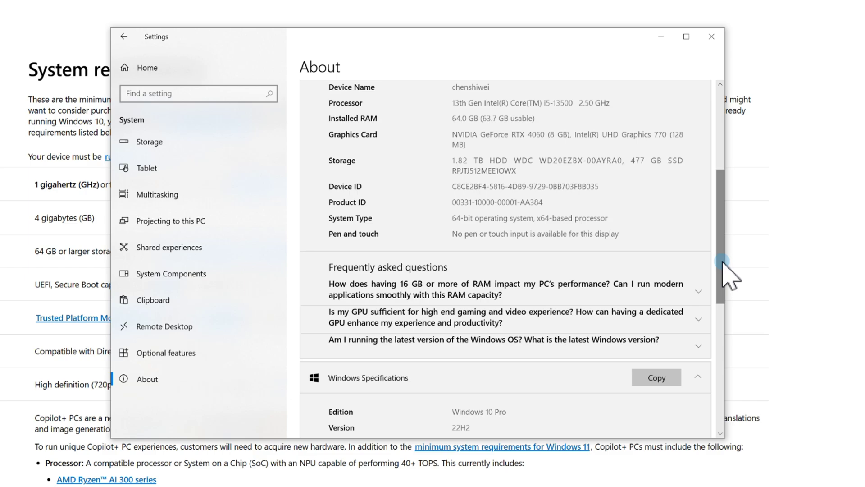
pyautogui.moveTo(722, 262); pyautogui.dragTo(725, 241)
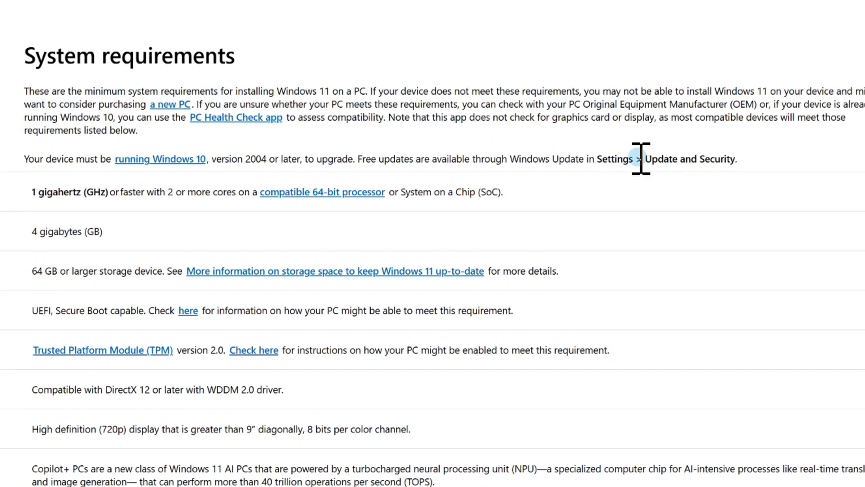
# Download the PC Health Check installer and show it in its folder.
pyautogui.click(284, 116)
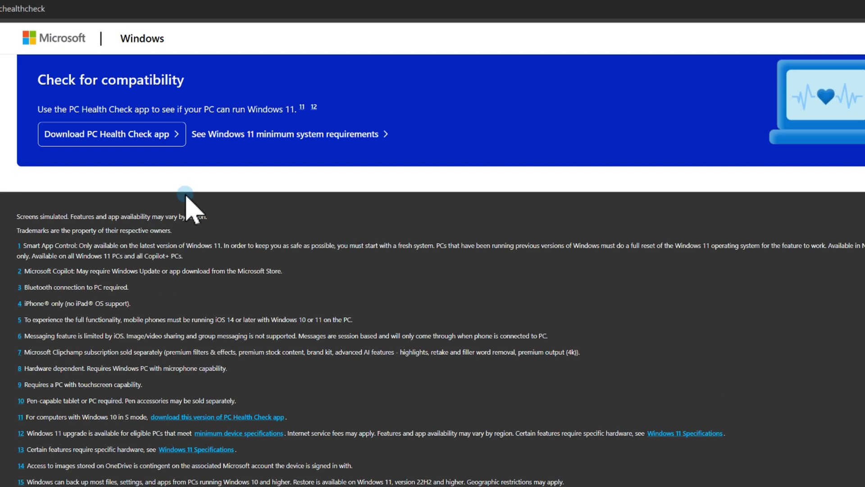
pyautogui.click(121, 137)
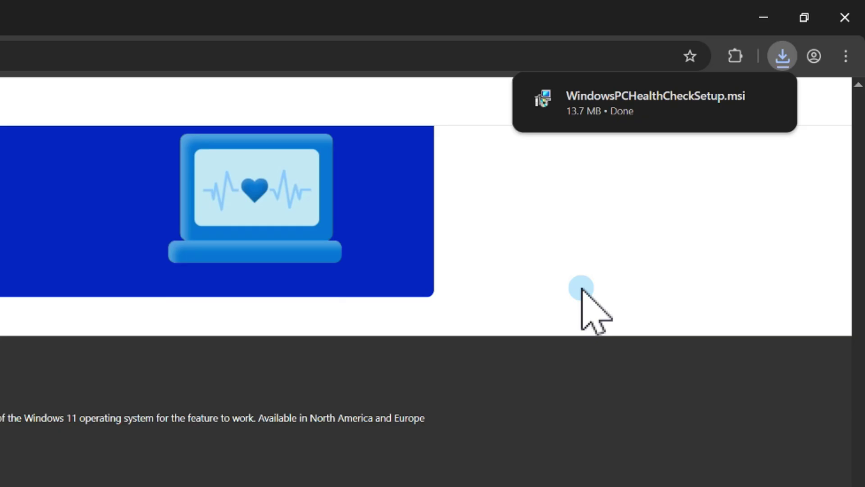
pyautogui.click(772, 102)
# Run WindowsPCHealthCheckSetup.msi, accept the license, install, and finish with the app opening.
pyautogui.doubleClick(371, 223)
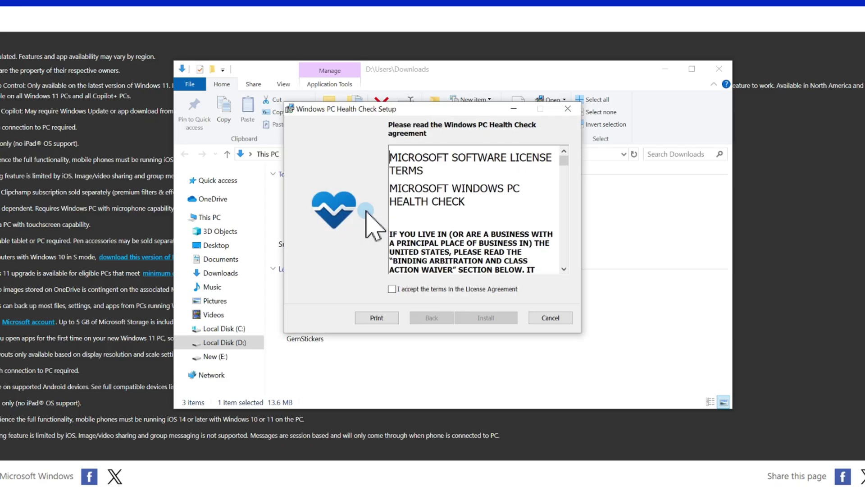
pyautogui.click(719, 68)
pyautogui.click(392, 289)
pyautogui.click(469, 317)
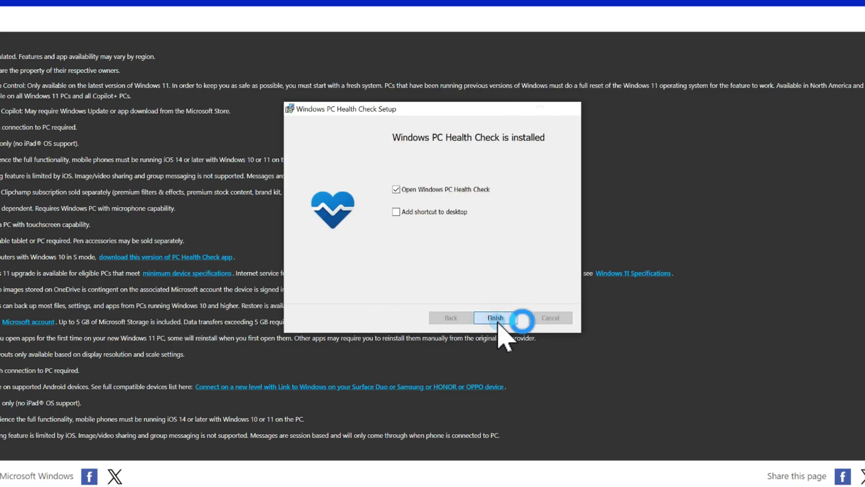
pyautogui.click(496, 317)
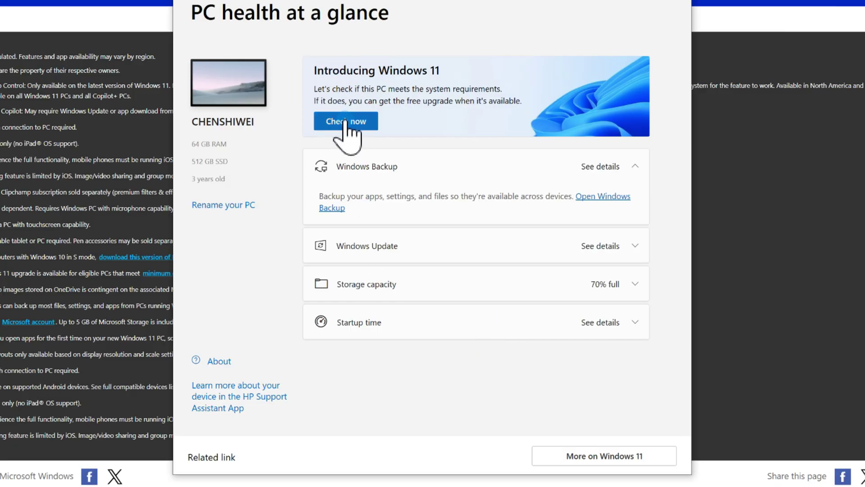
# Run the Windows 11 check, then download and launch 4DDiG Partition Manager from the desktop.
pyautogui.click(346, 126)
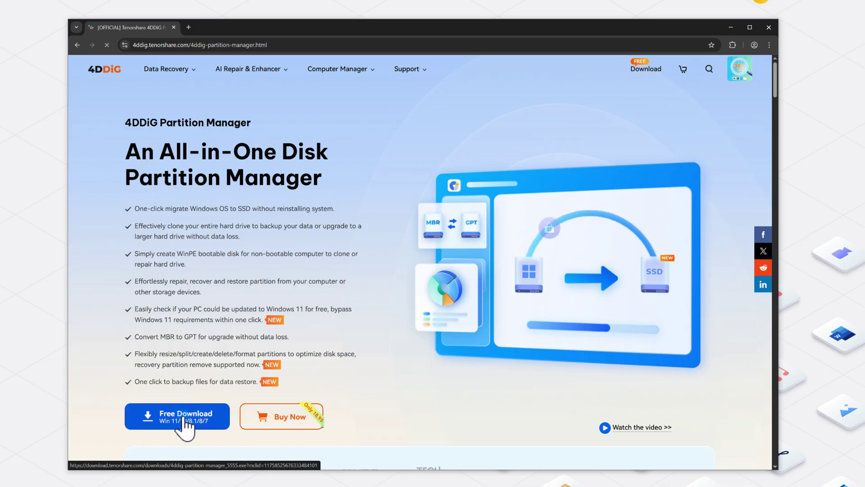
pyautogui.click(398, 328)
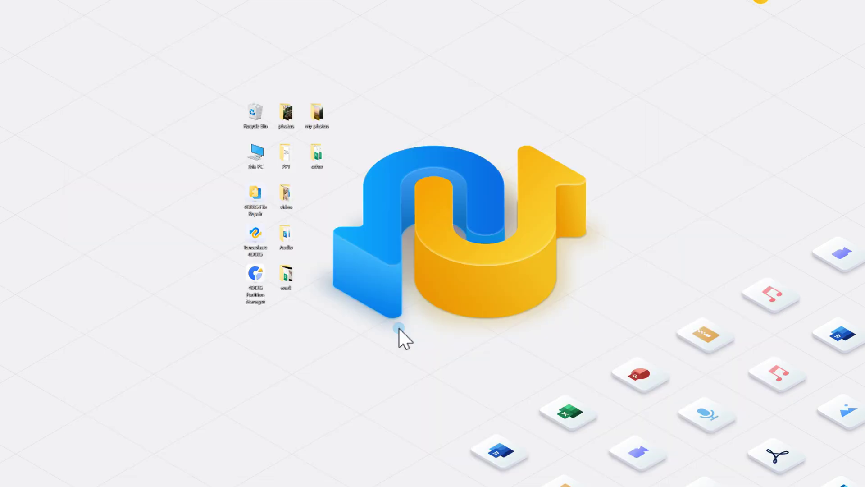
pyautogui.doubleClick(254, 291)
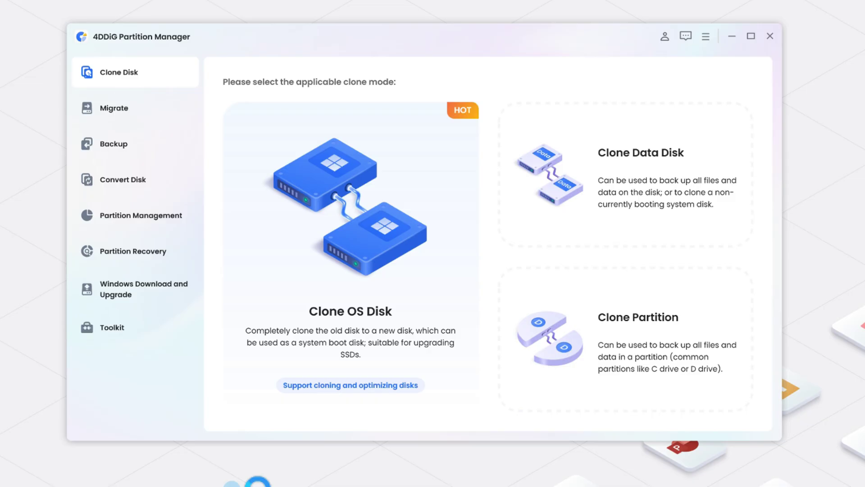
# Run Detect and Upgrade under Windows 11 Upgrade; only CPU Compatibility fails.
pyautogui.click(157, 288)
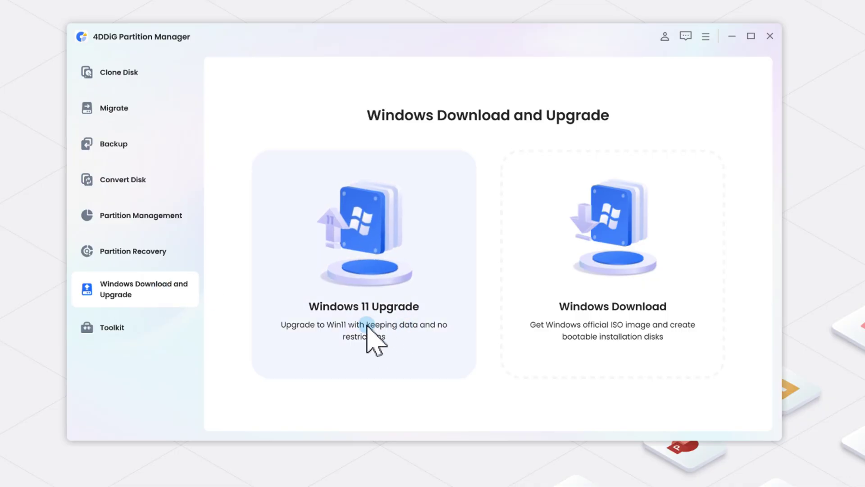
pyautogui.click(387, 328)
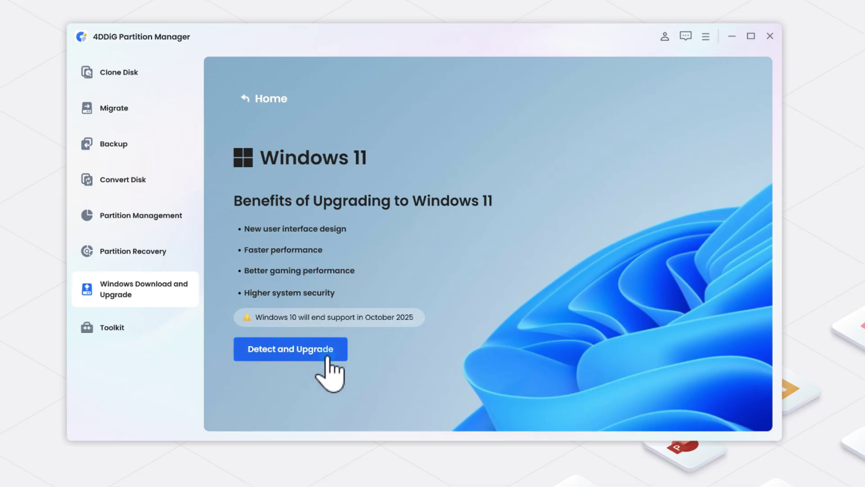
pyautogui.click(303, 354)
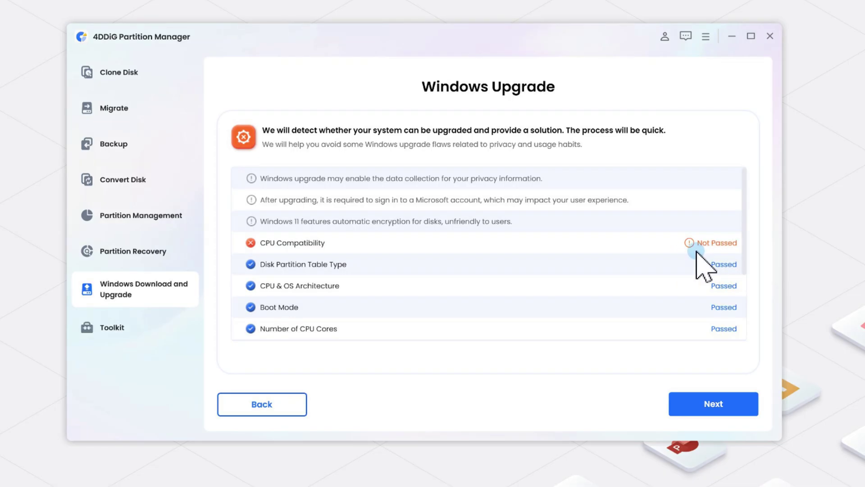
# Choose English (United States) as the upgrade language, start upgrading, and confirm the language warning.
pyautogui.click(693, 403)
pyautogui.click(535, 301)
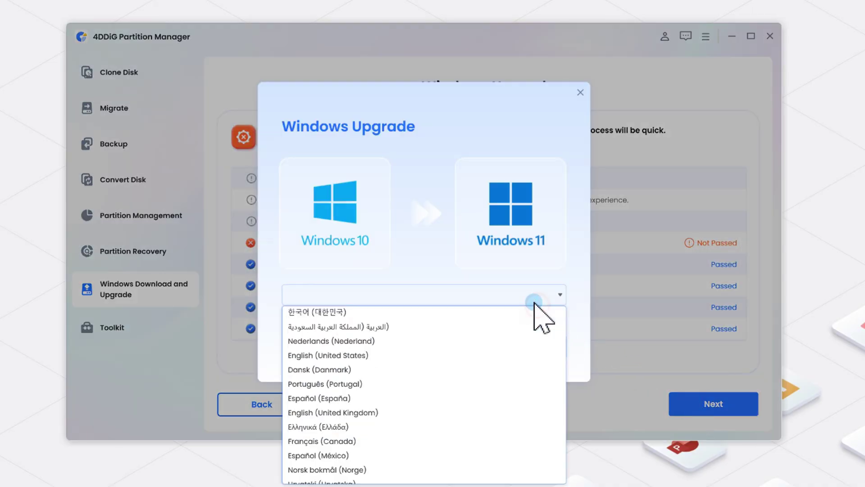
pyautogui.click(343, 333)
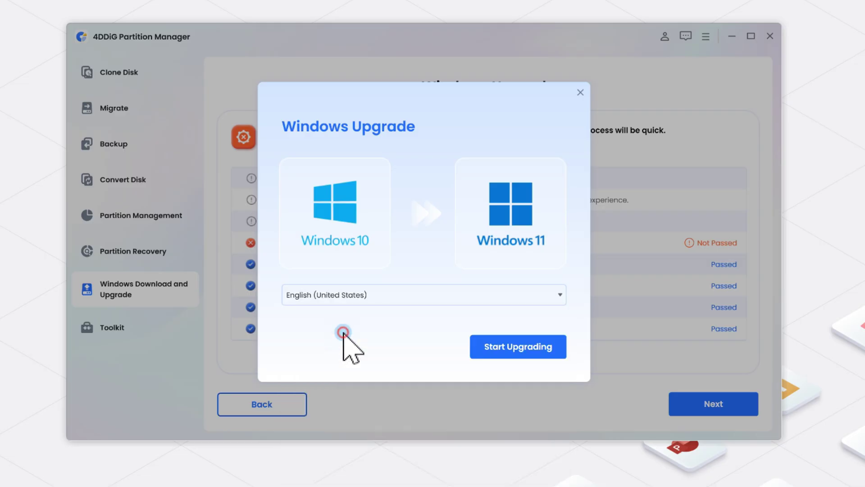
pyautogui.click(513, 354)
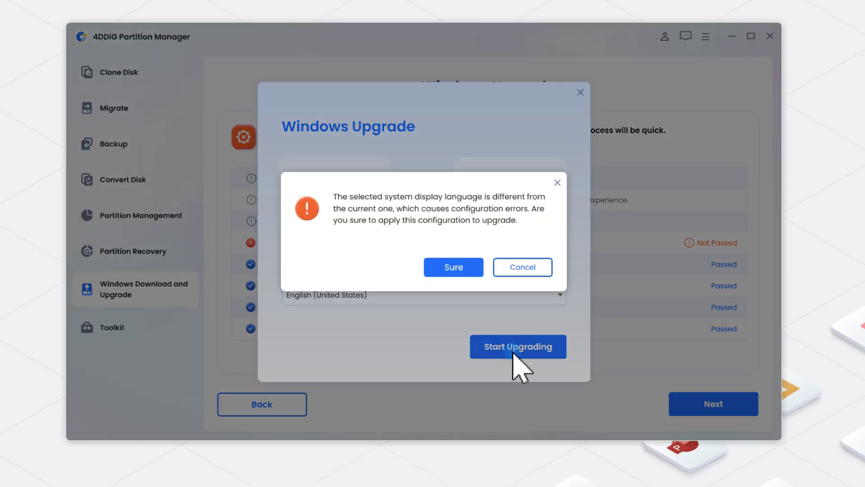
pyautogui.click(458, 268)
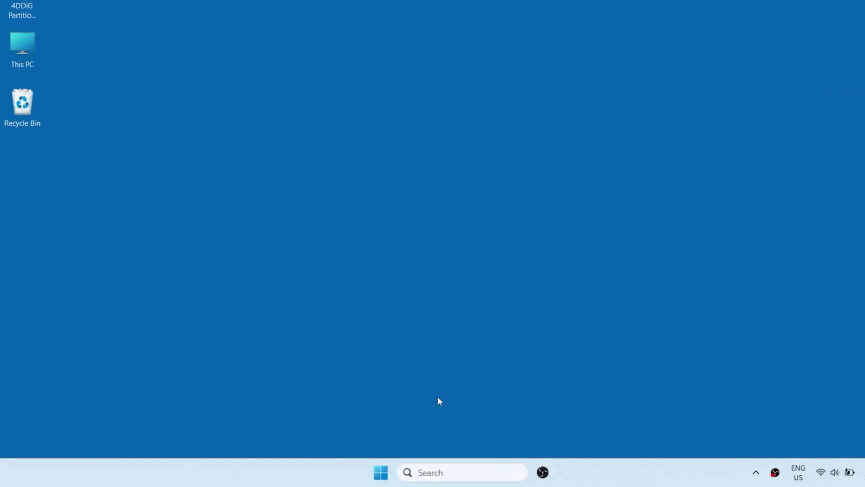
# Open Settings > System > About showing Windows 11 Pro 23H2, build 22631.4751.
pyautogui.click(382, 473)
pyautogui.click(595, 125)
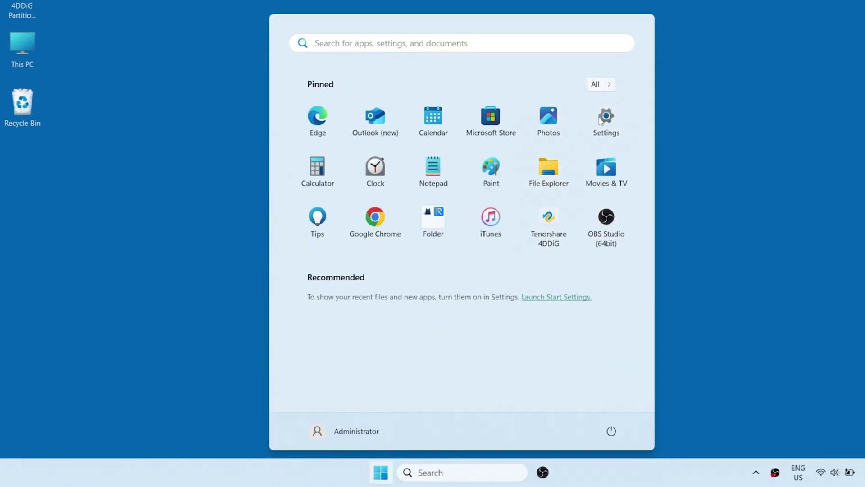
pyautogui.scroll(-10, 532, 289)
pyautogui.click(526, 353)
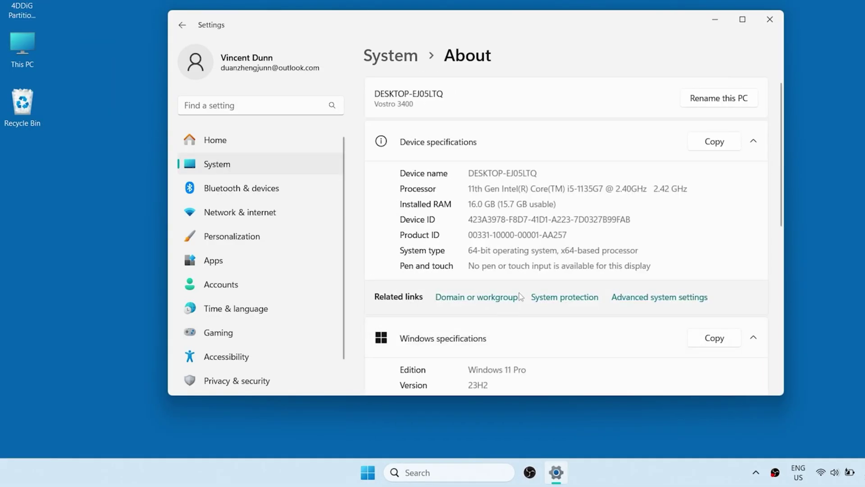
pyautogui.scroll(-3, 521, 296)
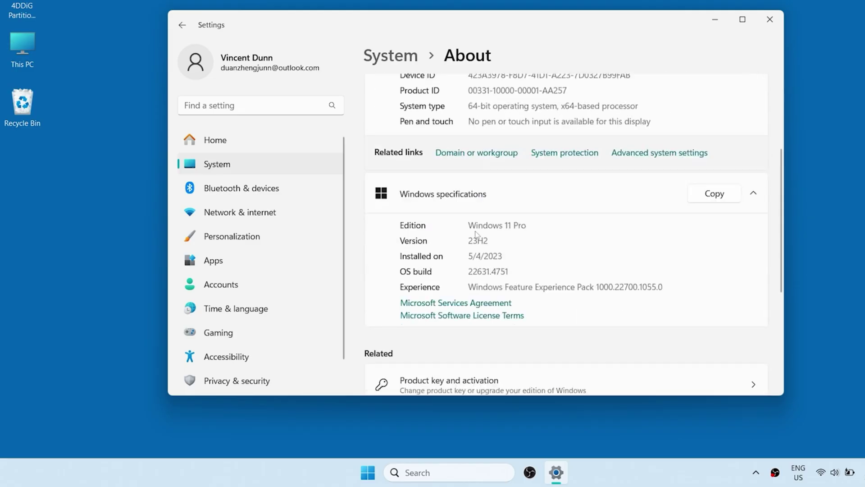